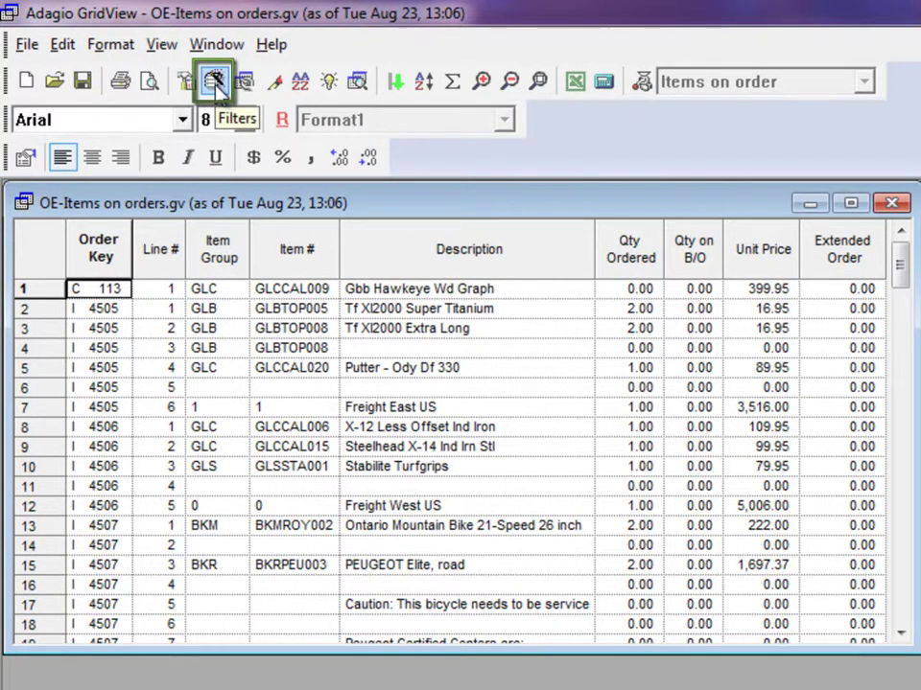
Start a new named filter called Caspian Kayaks, expand the comparison operators, and begin editing its formula
left_click(62, 44)
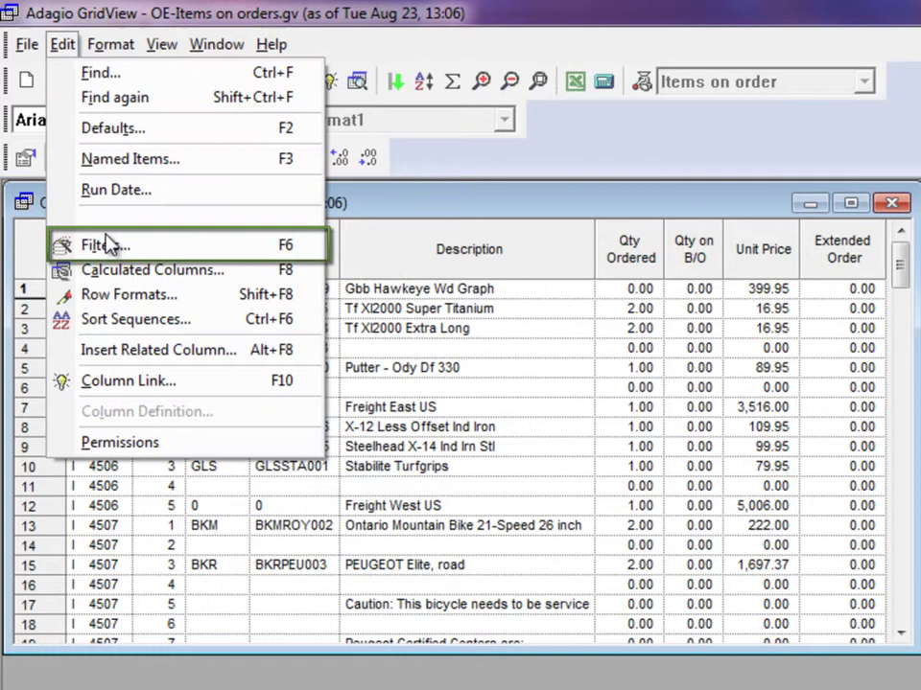
left_click(305, 251)
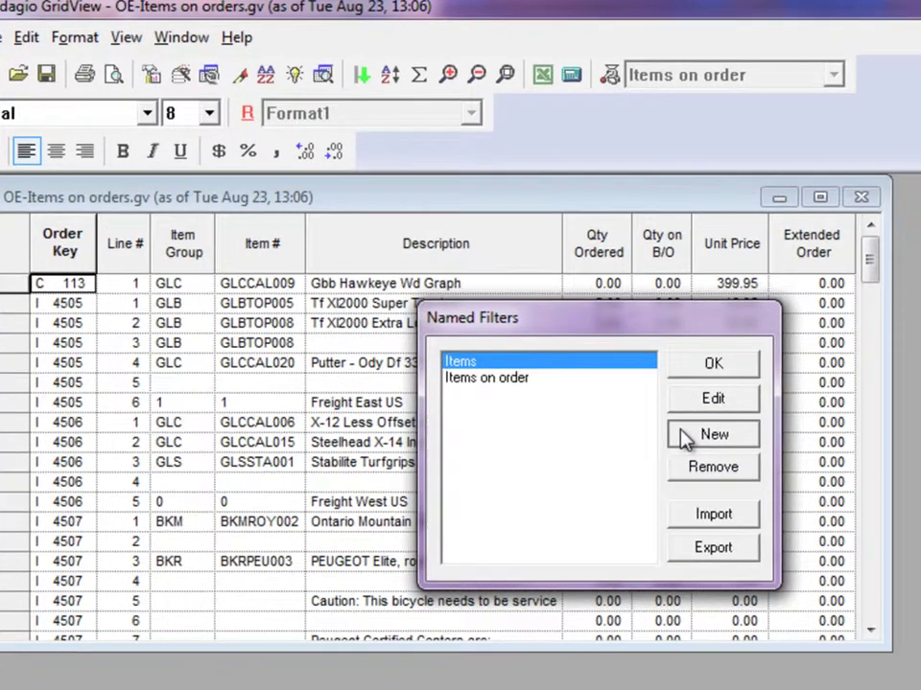
left_click(717, 443)
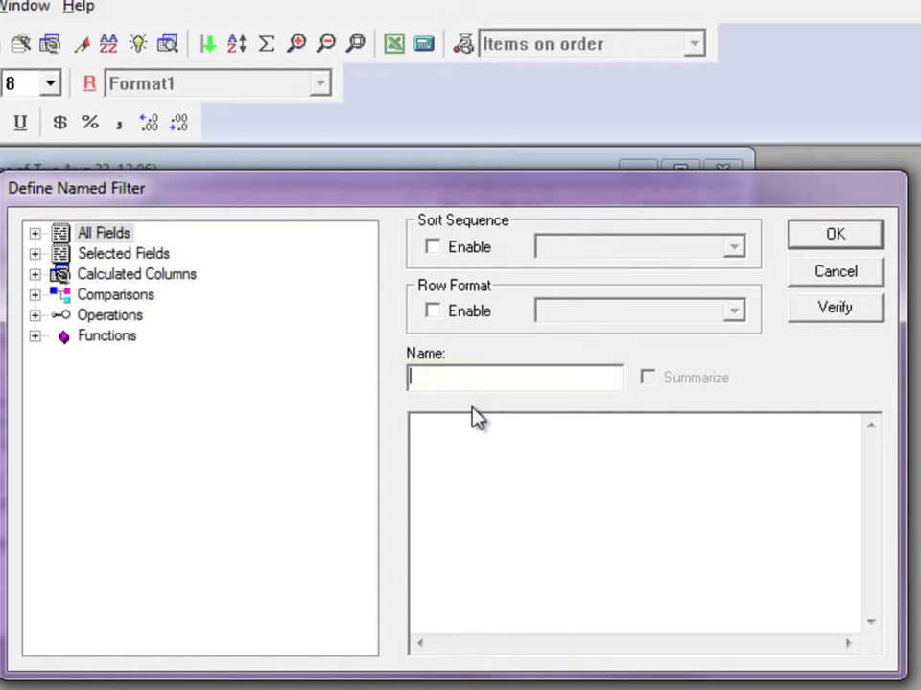
type("Caspian Kayaks")
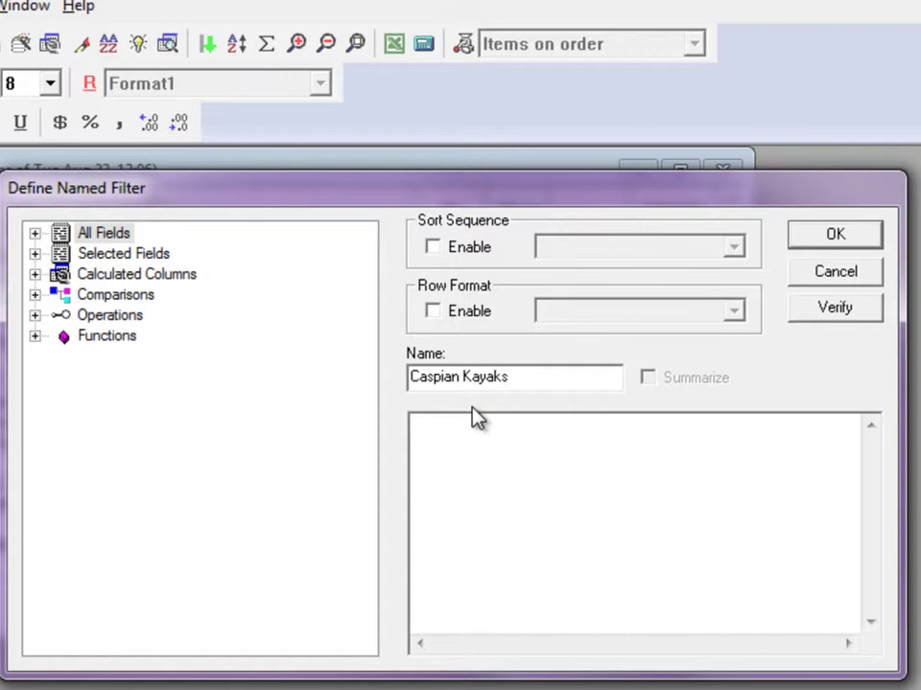
left_click(34, 295)
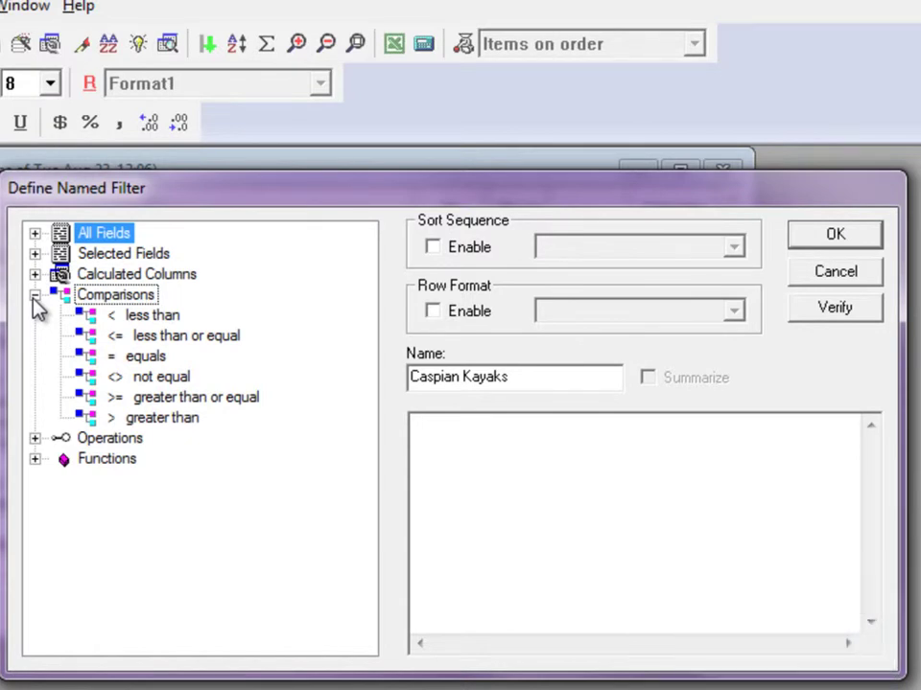
left_click(463, 465)
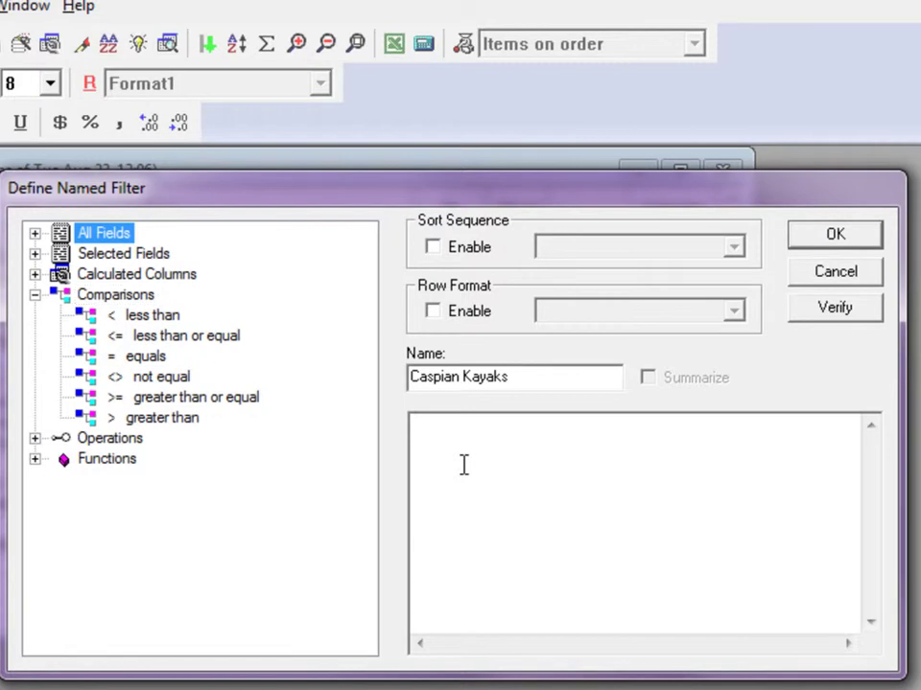
type("test")
key("BackSpace")
key("BackSpace")
key("BackSpace")
key("BackSpace")
Paste the copied AND formula for Doc Type "O" and Item # from "KAKSWI001" to "KAKSWI009", and save the Caspian Kayaks filter
right_click(510, 493)
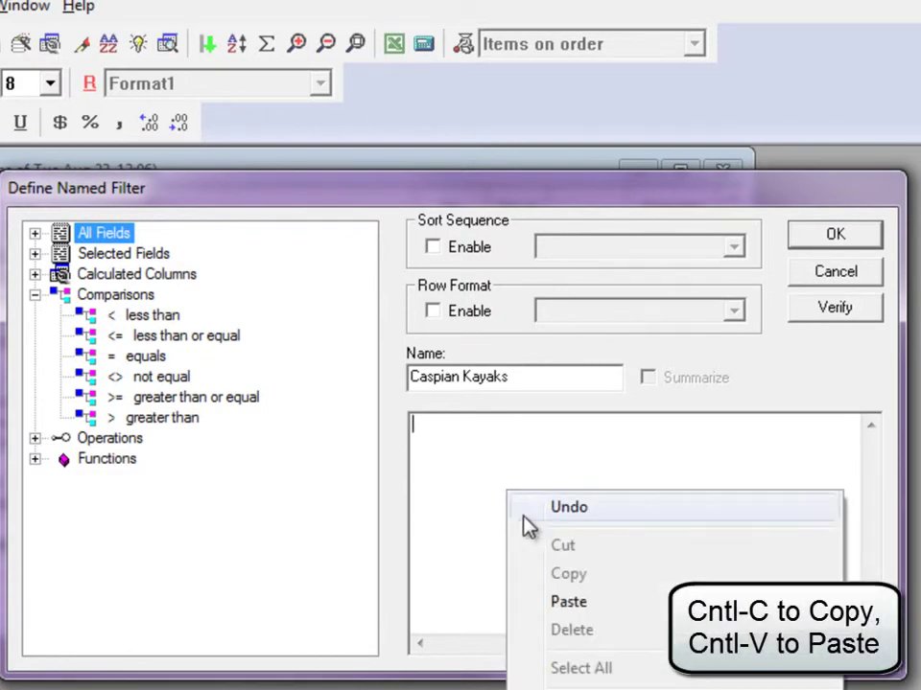
left_click(566, 602)
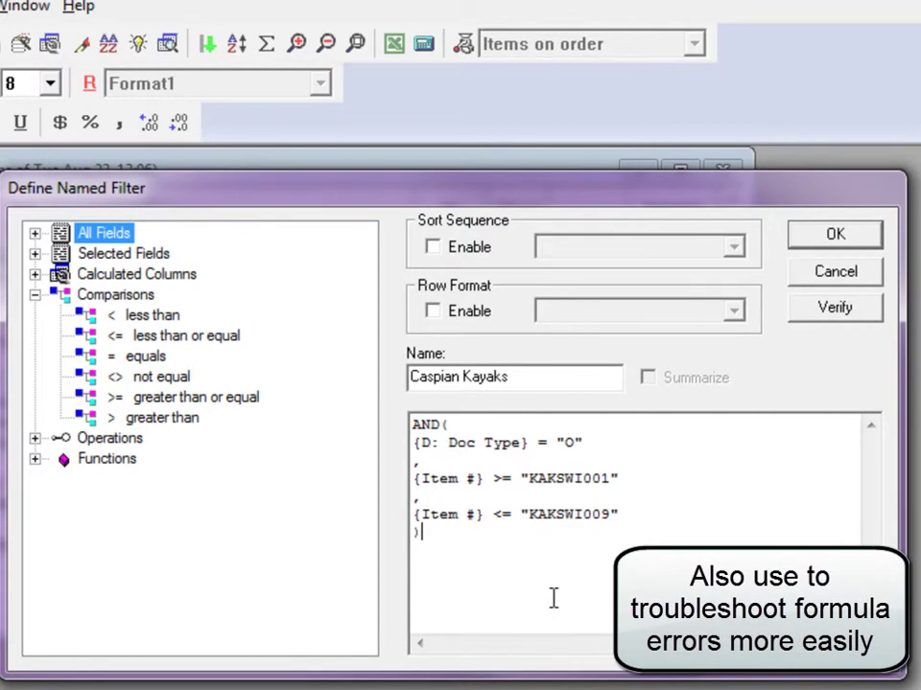
left_click(800, 244)
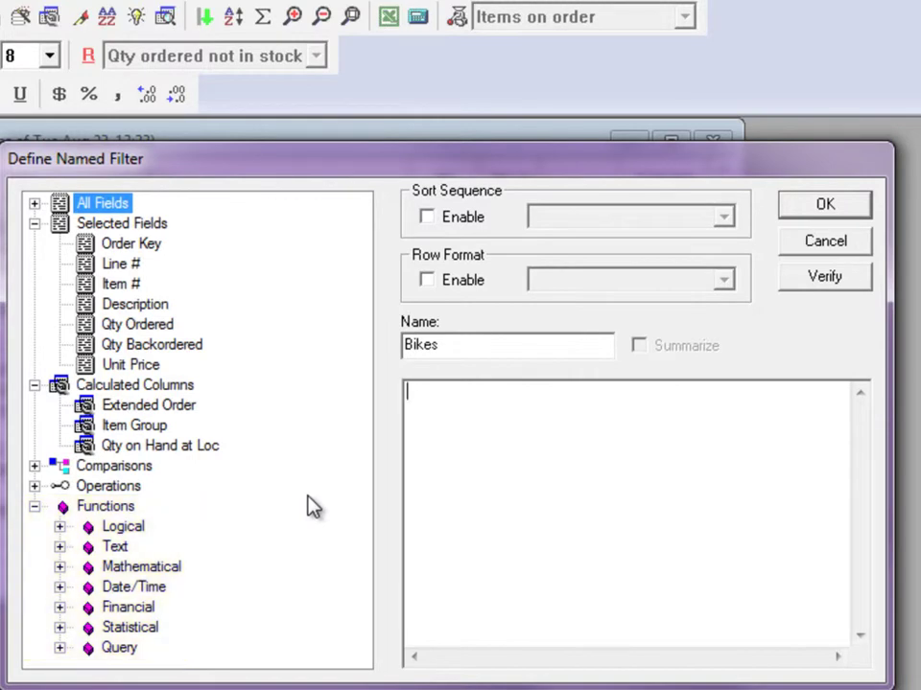
Begin the Bikes filter's formula with the LEFT text function, using the Item Group calculated column as its first argument
left_click(61, 549)
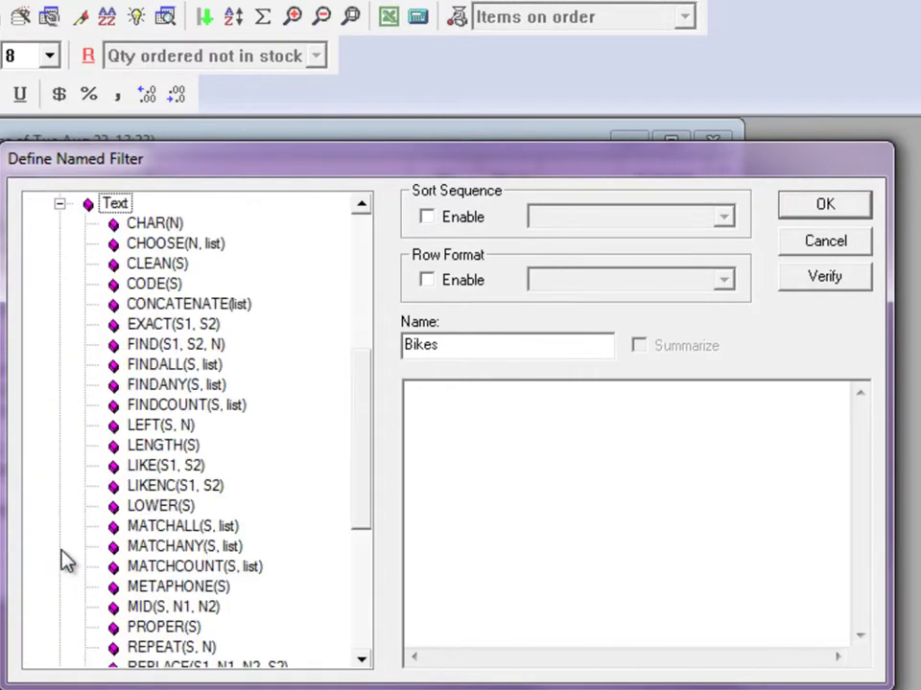
double_click(138, 432)
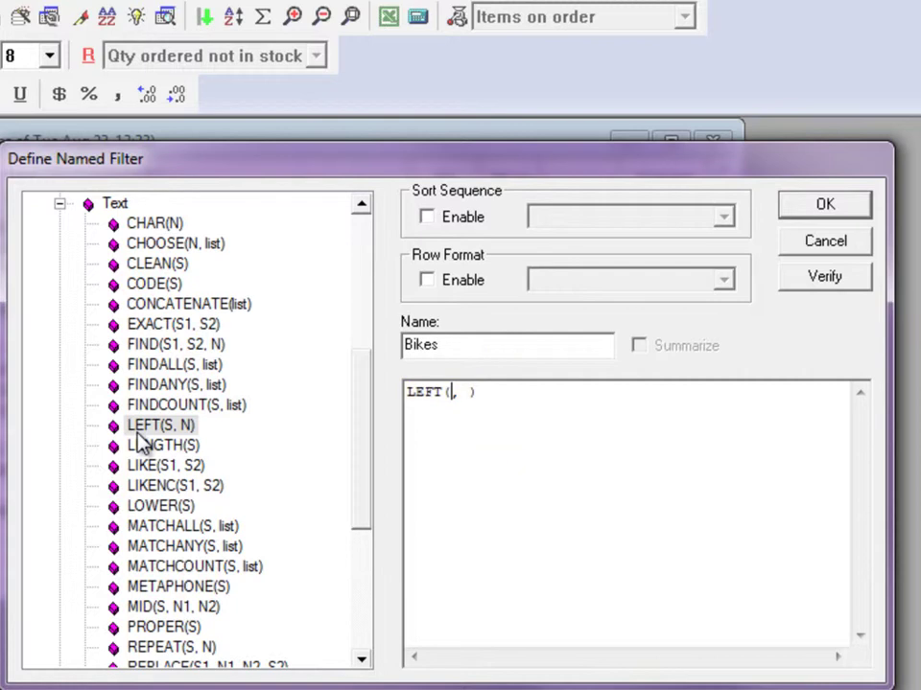
left_click(61, 204)
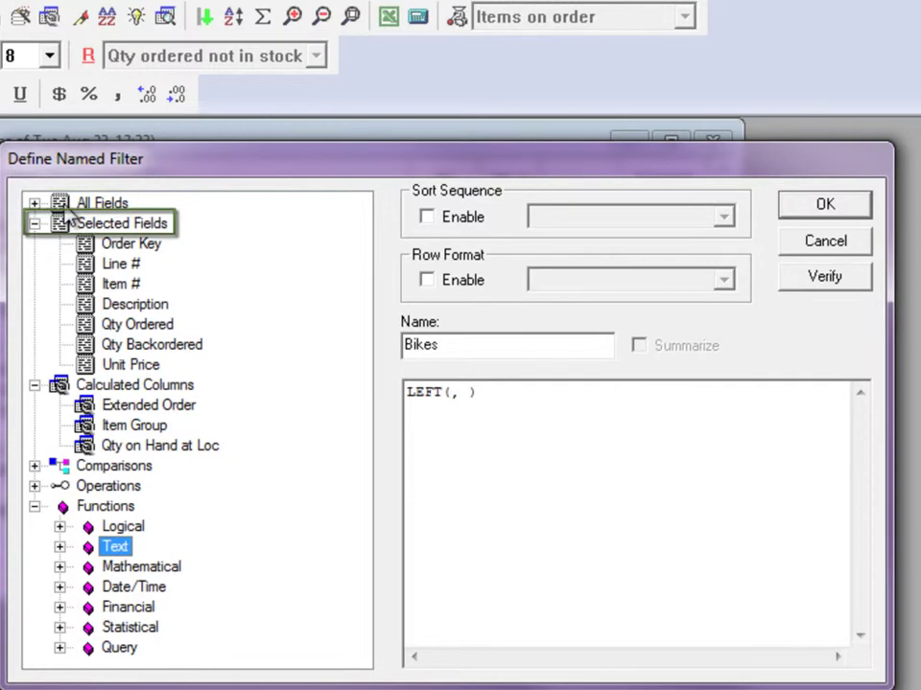
double_click(128, 424)
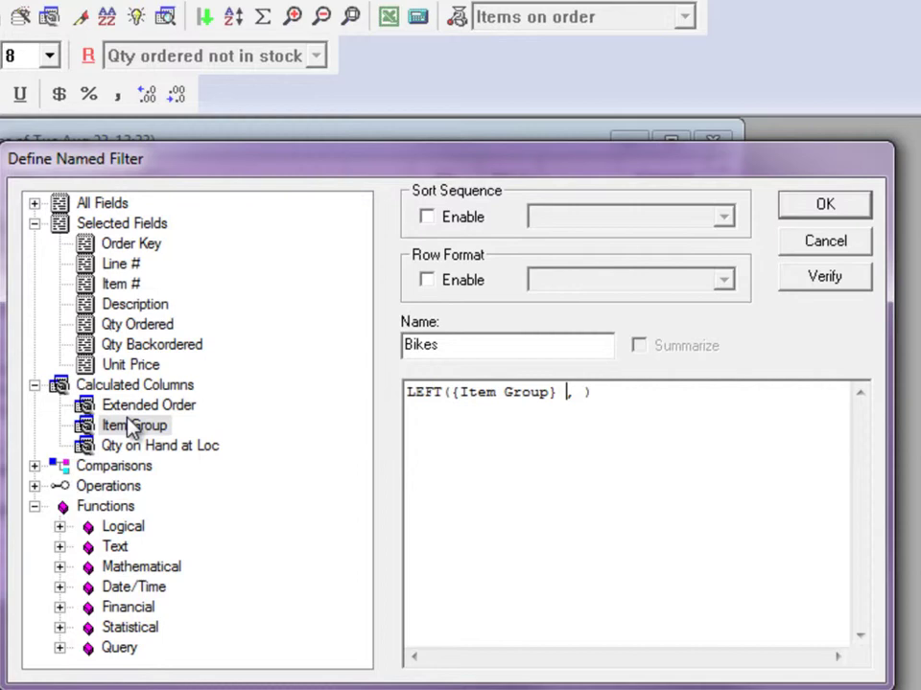
Enable the By Item number sort sequence and the Qty ordered not in stock row format for the Bikes filter
left_click(426, 218)
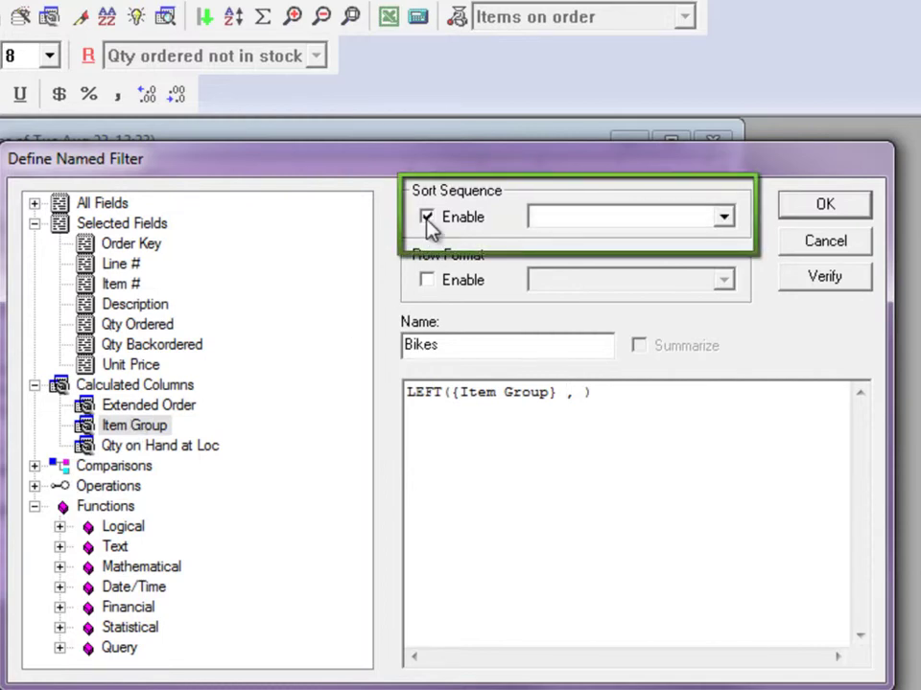
left_click(725, 218)
left_click(713, 239)
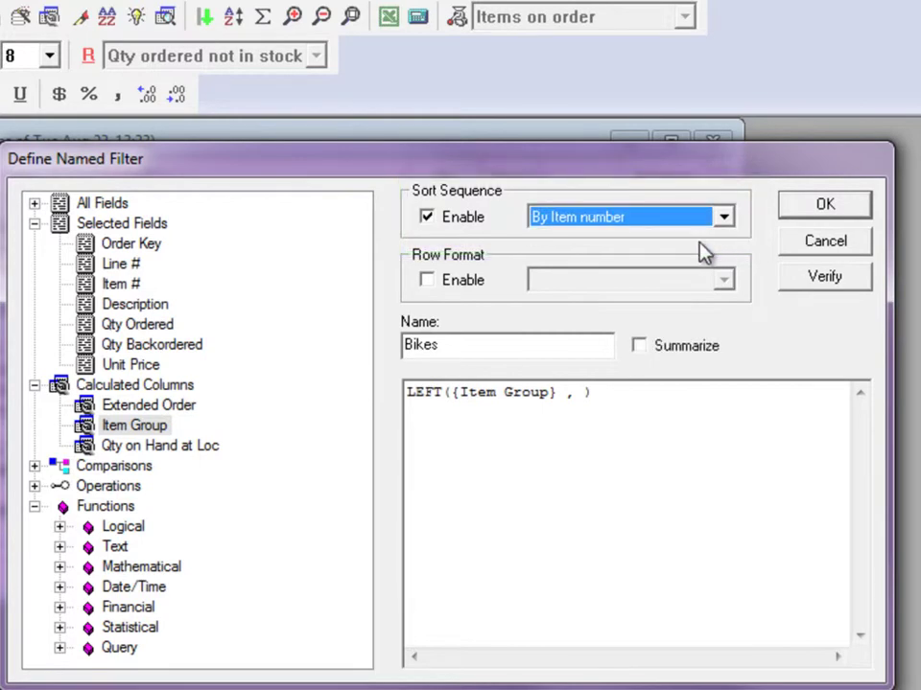
left_click(425, 281)
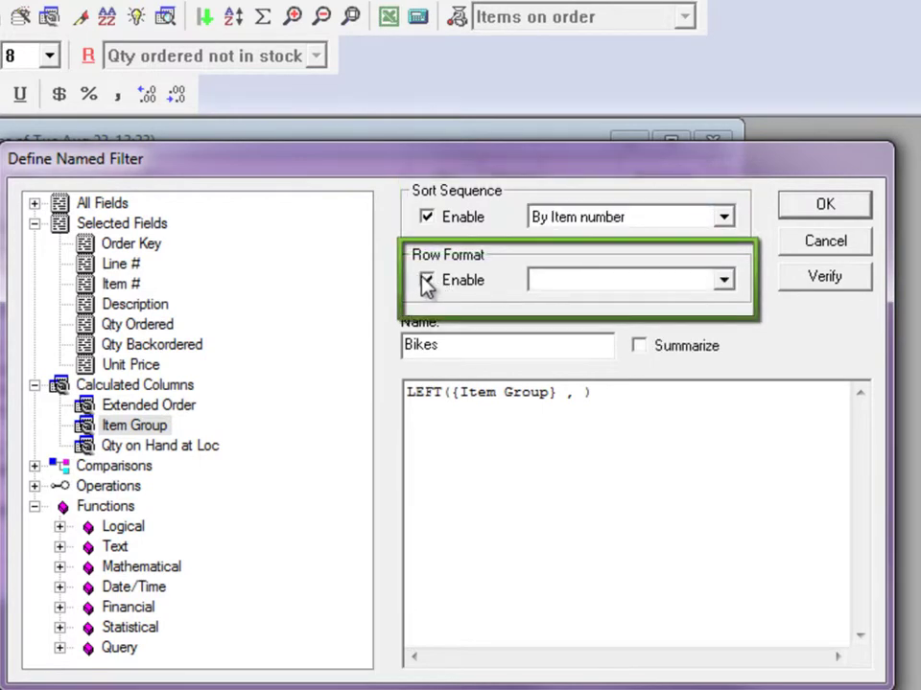
left_click(721, 284)
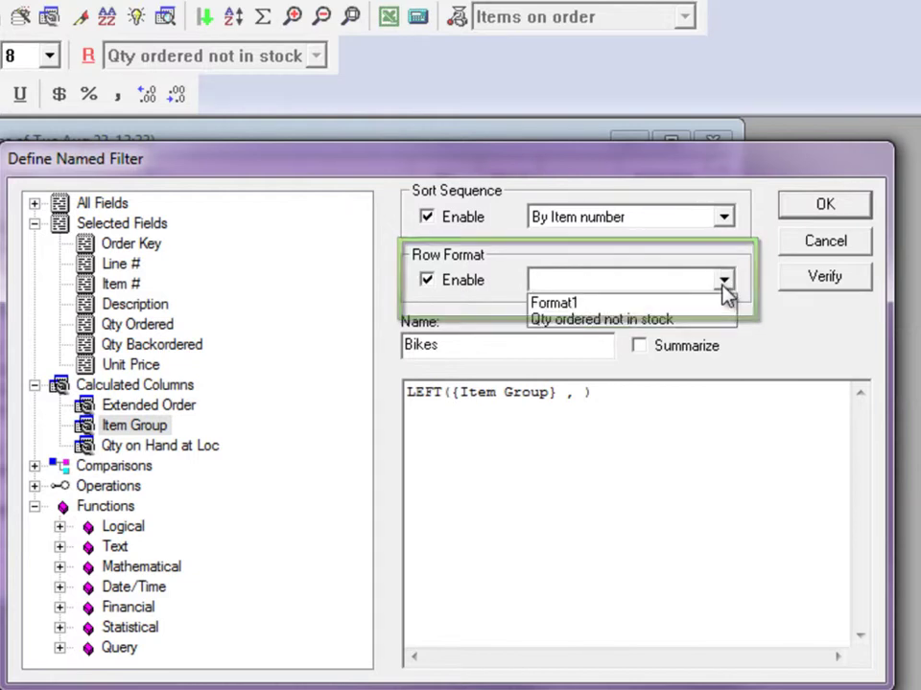
left_click(707, 320)
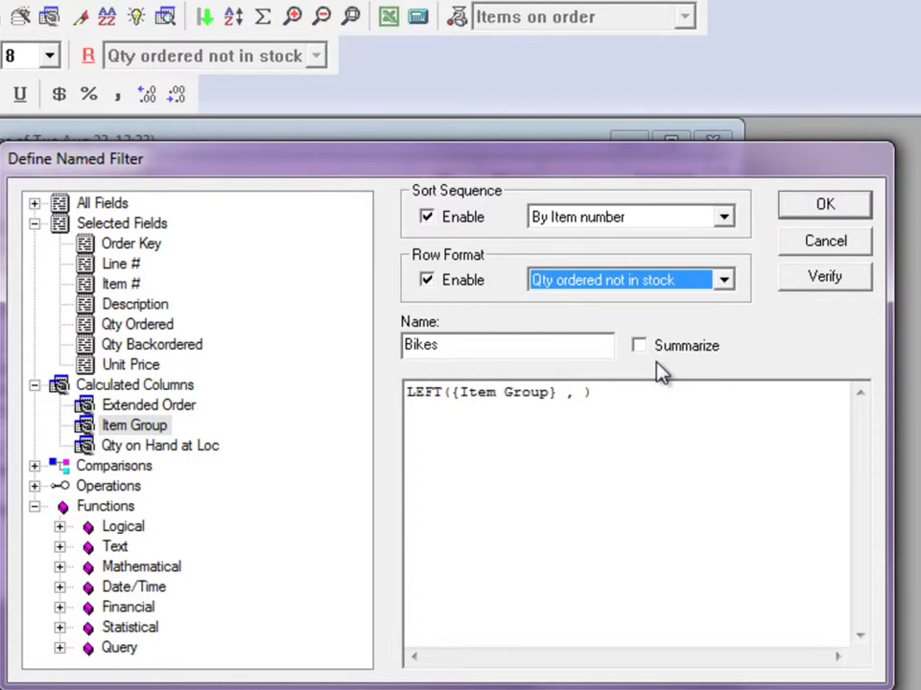
Verify the Bikes filter's formula and consult the help
key("alt+v")
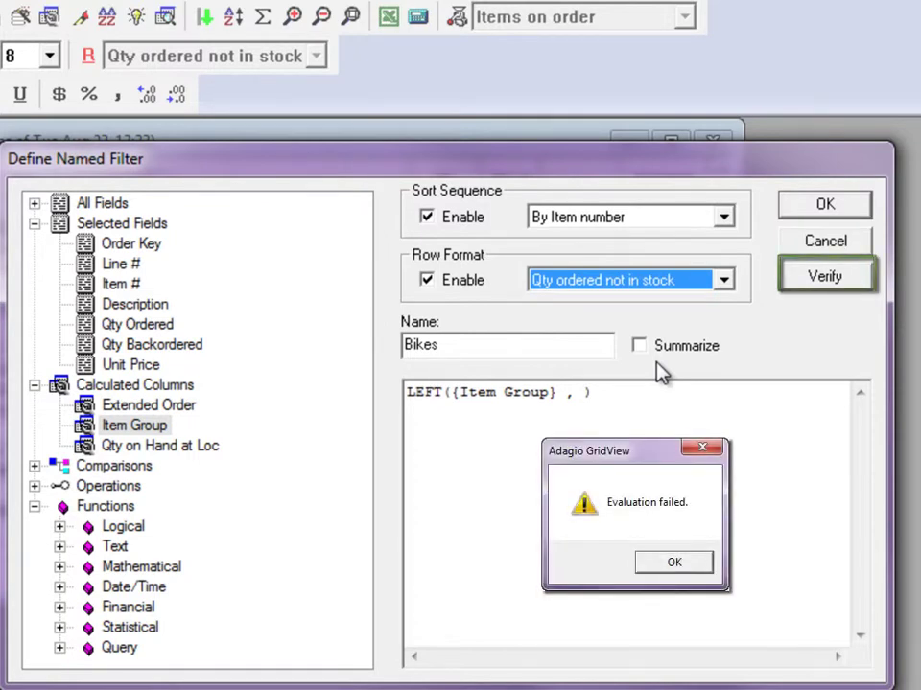
key("Return")
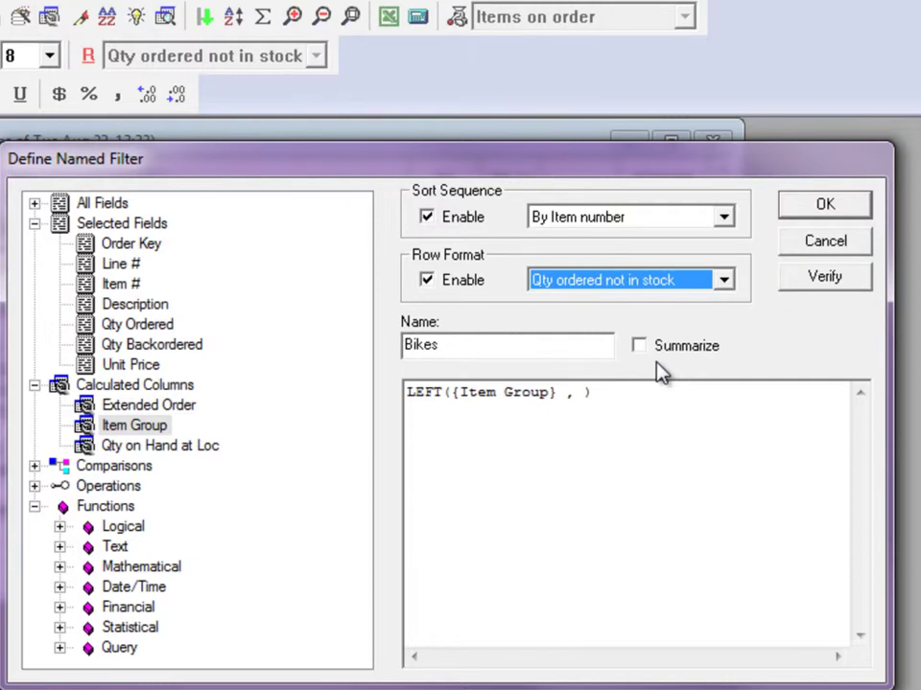
key("F1")
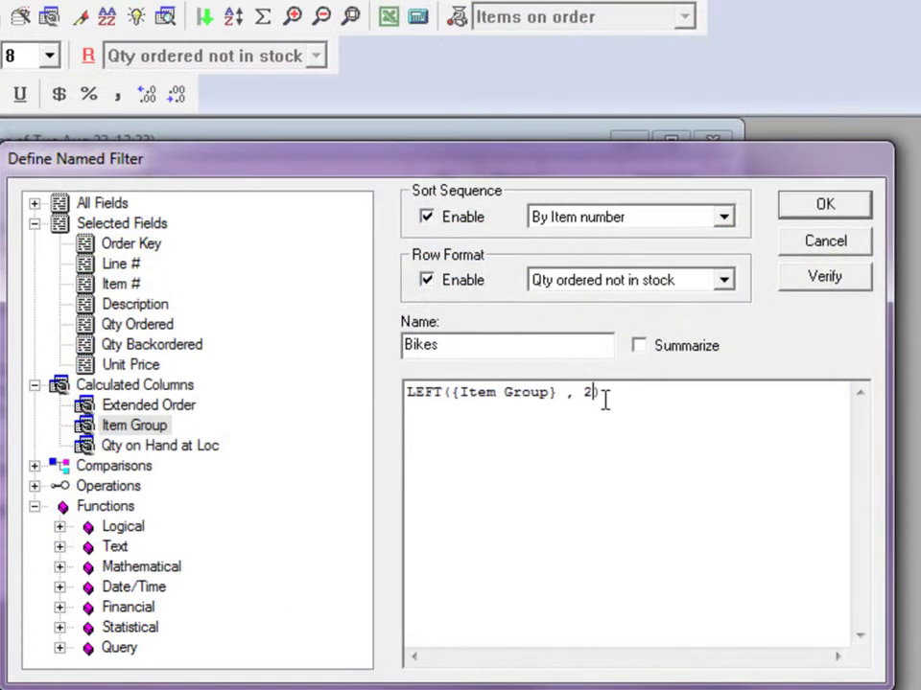
Complete the formula as LEFT({Item Group}, 2) = "BK", save the Bikes filter, and close the named filters list
type(")")
type("= \"BK\"")
left_click(801, 217)
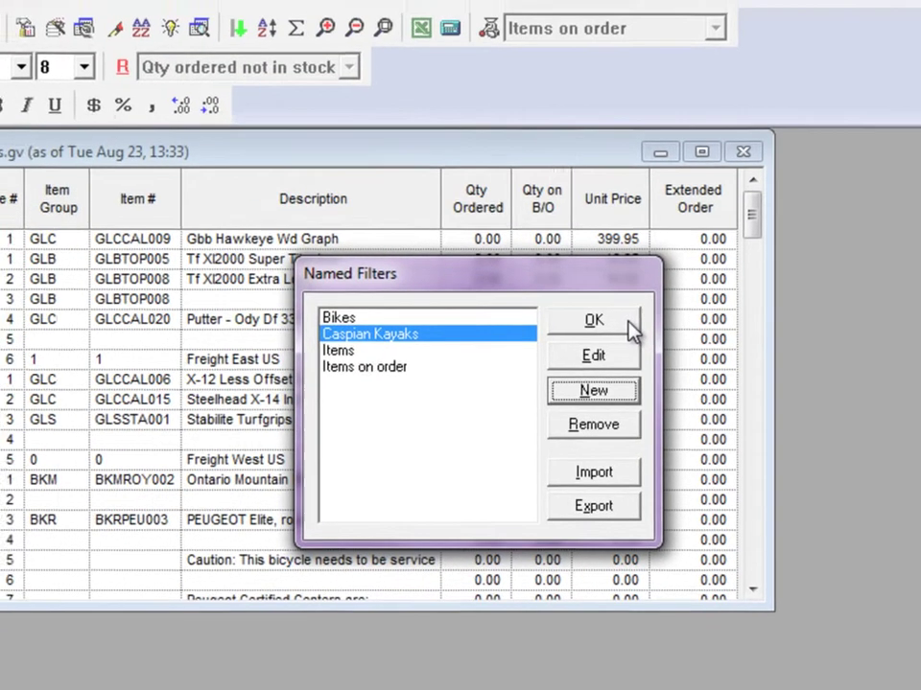
left_click(597, 312)
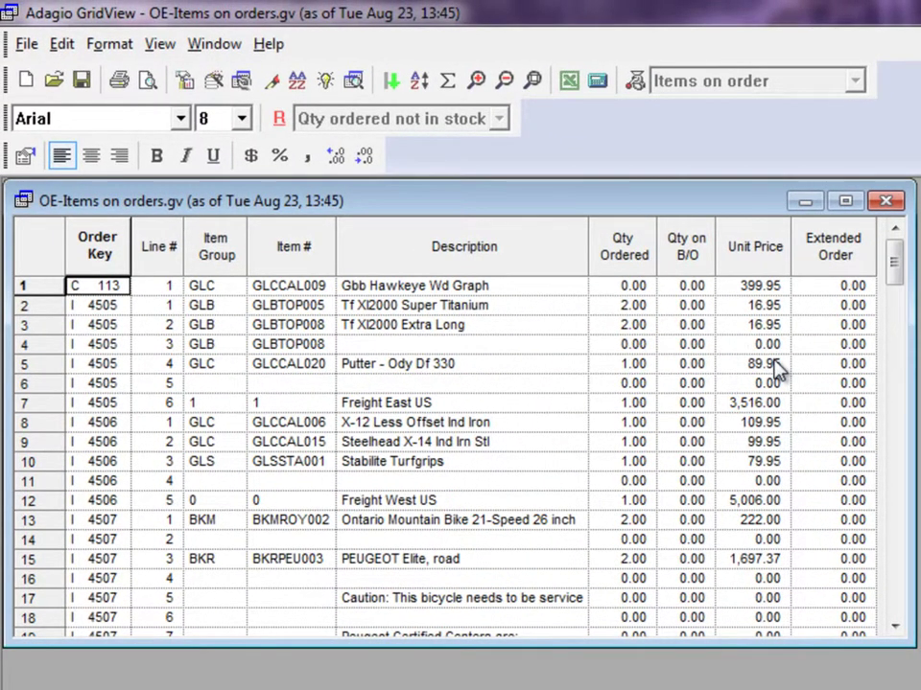
Turn on filtering in the grid with the Items on order filter and switch it to the Bikes filter
left_click(642, 96)
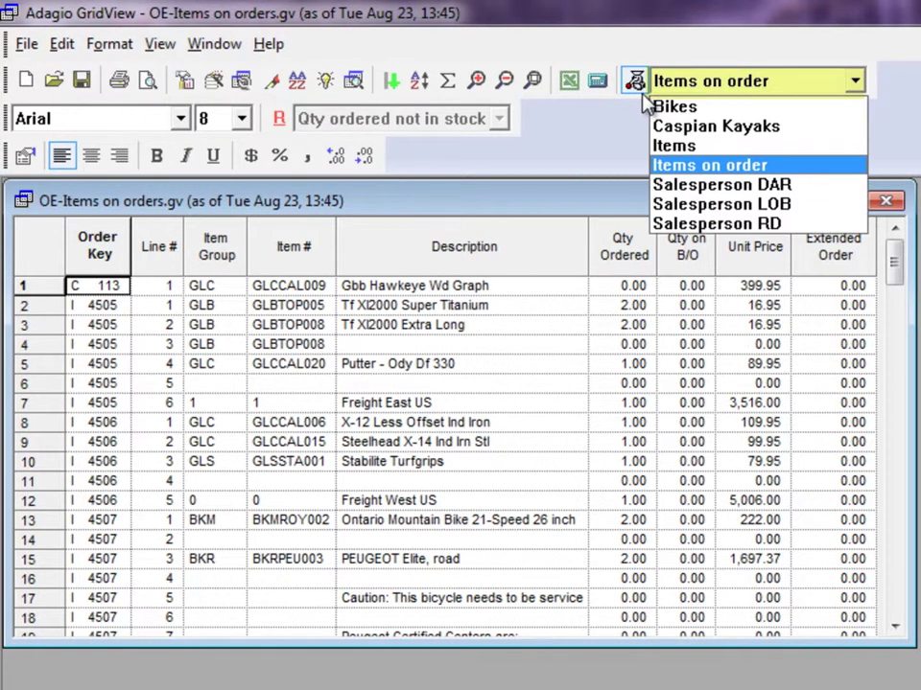
left_click(674, 166)
left_click(853, 82)
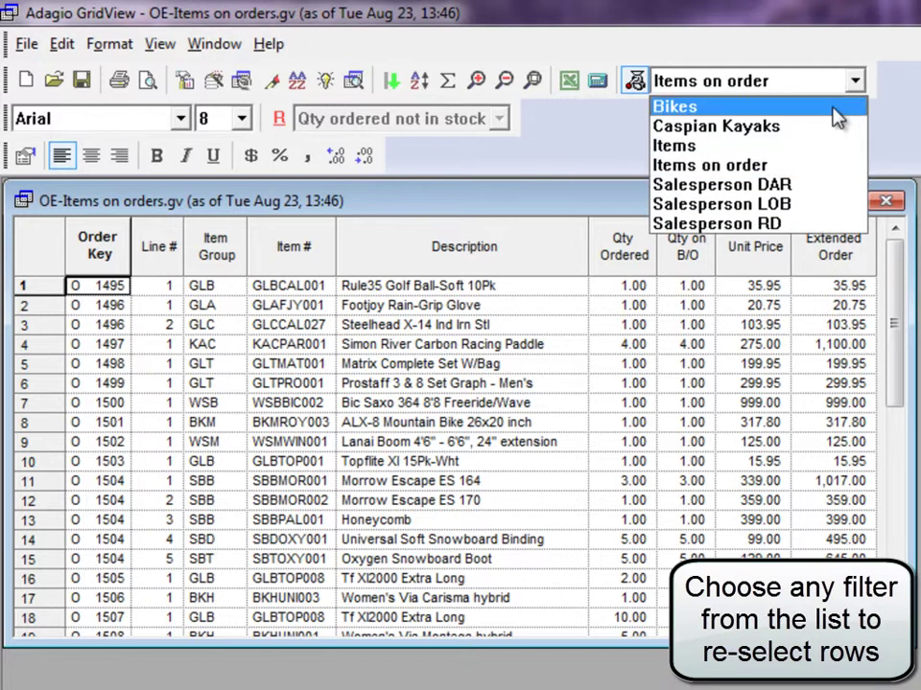
left_click(839, 109)
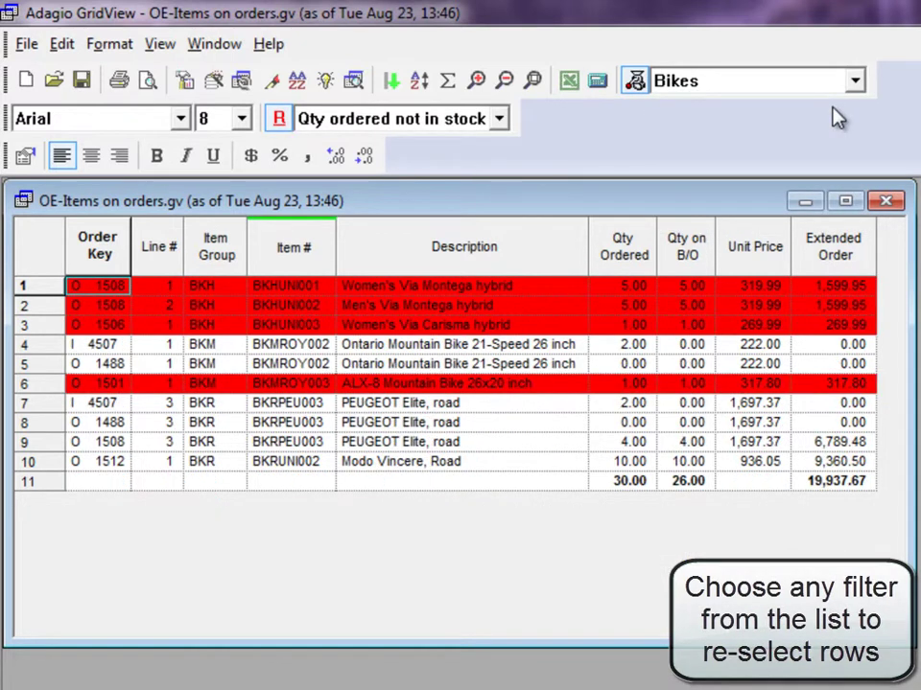
Show the Filter Toolbox beside the grid
left_click(161, 44)
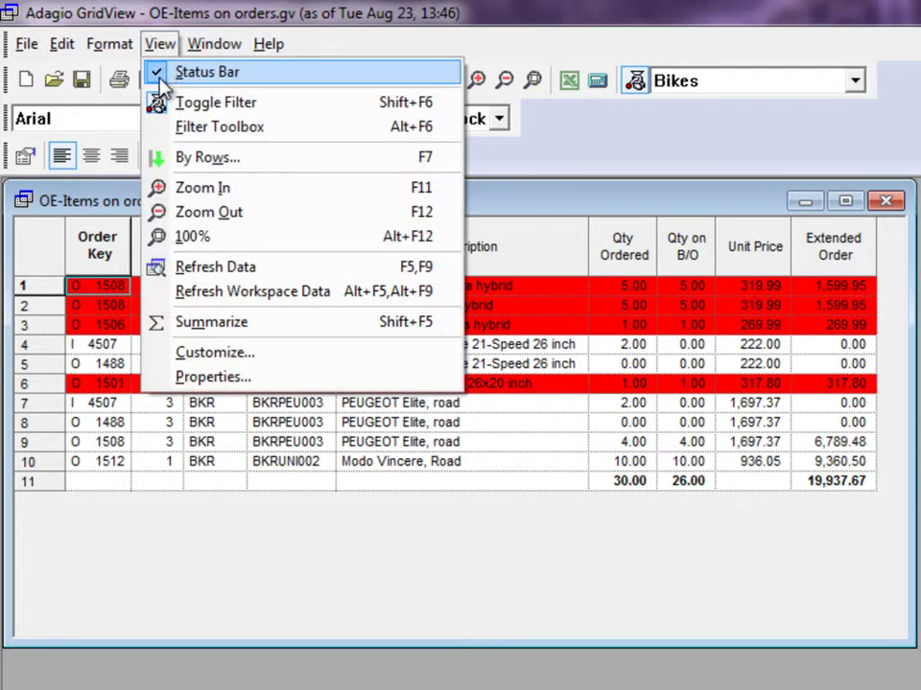
left_click(149, 129)
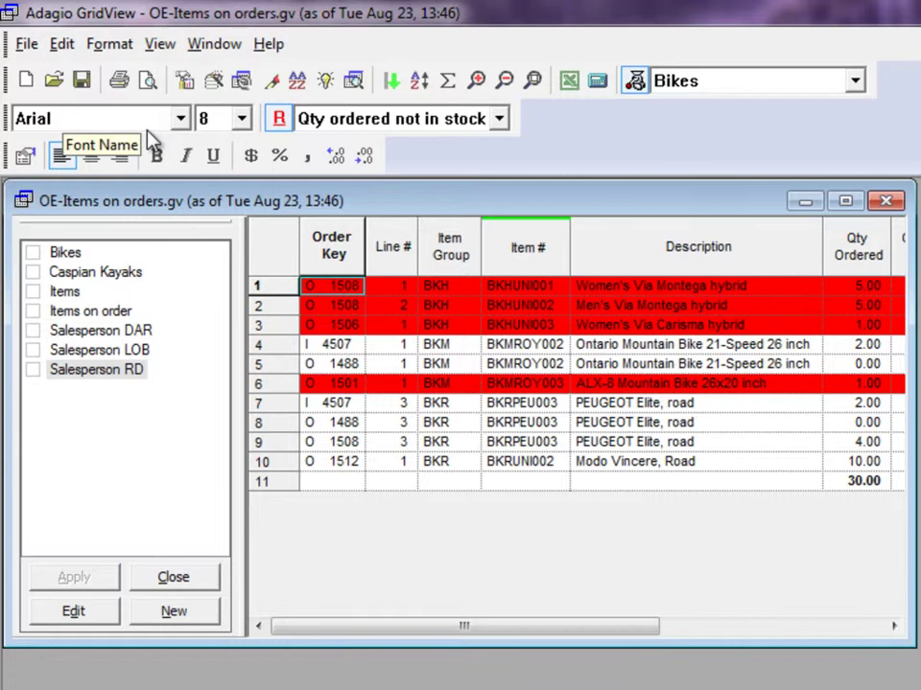